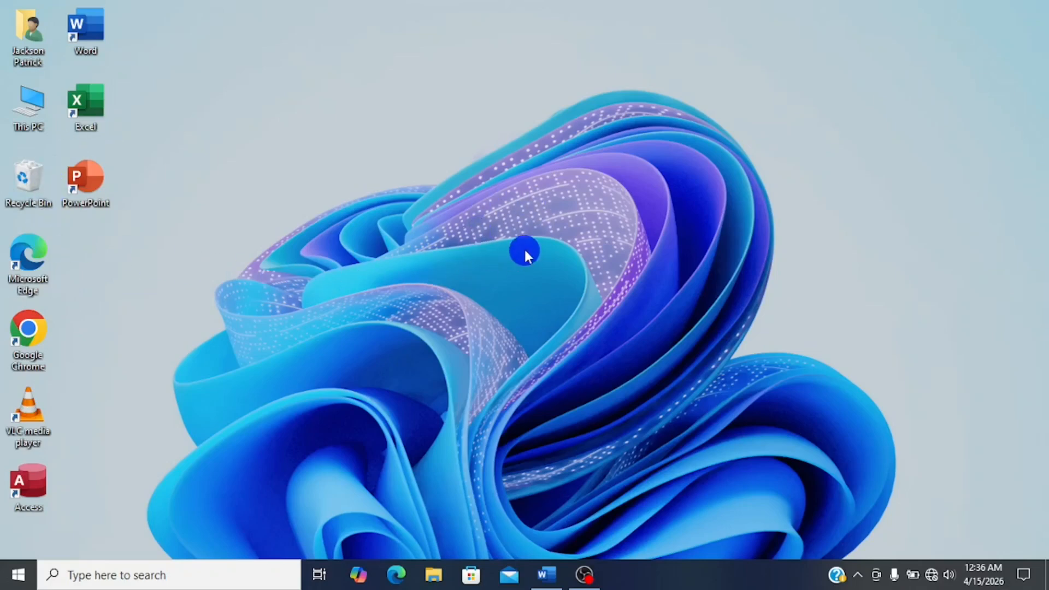
Step: Change the desktop icons to small size, and return them to medium size
right_click(514, 195)
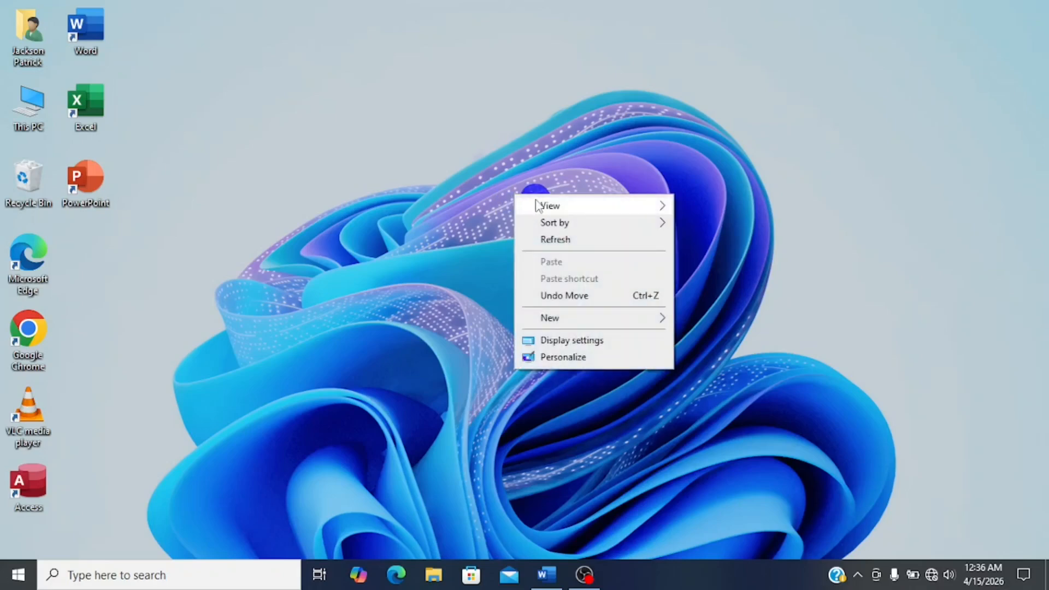
mouse_move(549, 208)
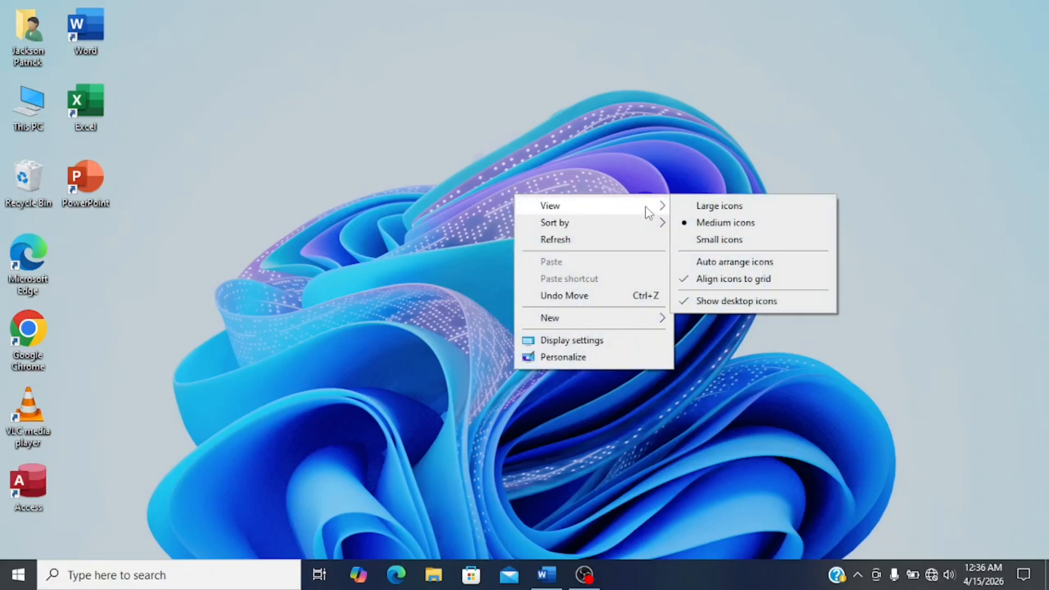
left_click(697, 241)
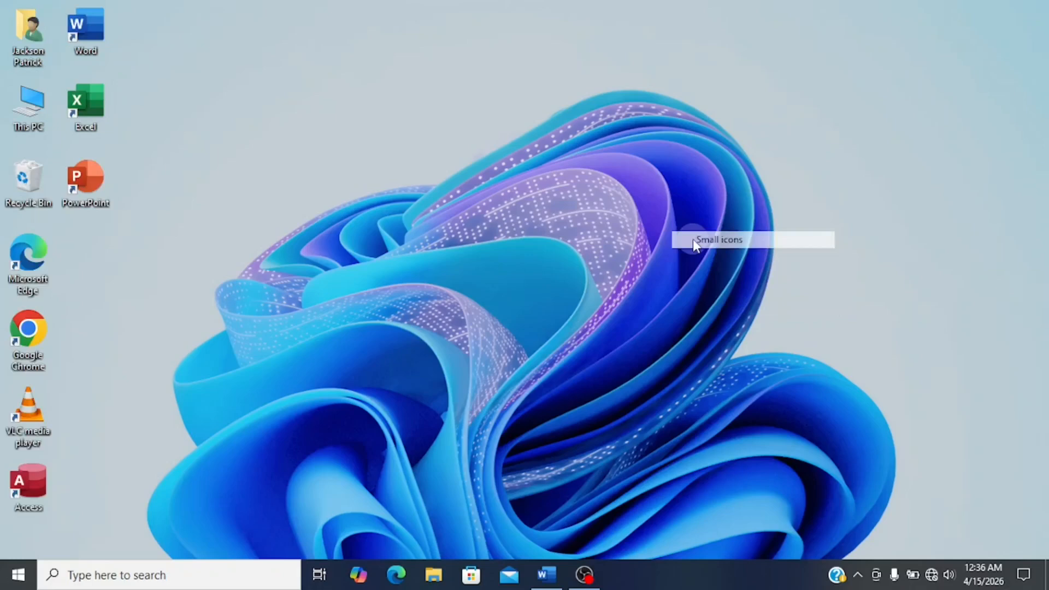
right_click(541, 208)
mouse_move(624, 227)
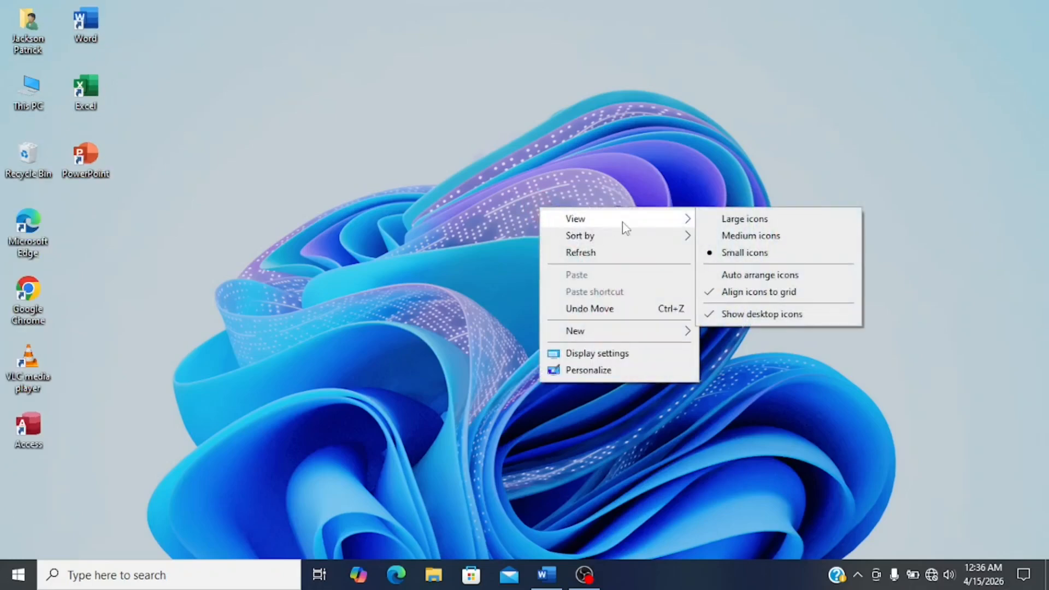
left_click(715, 237)
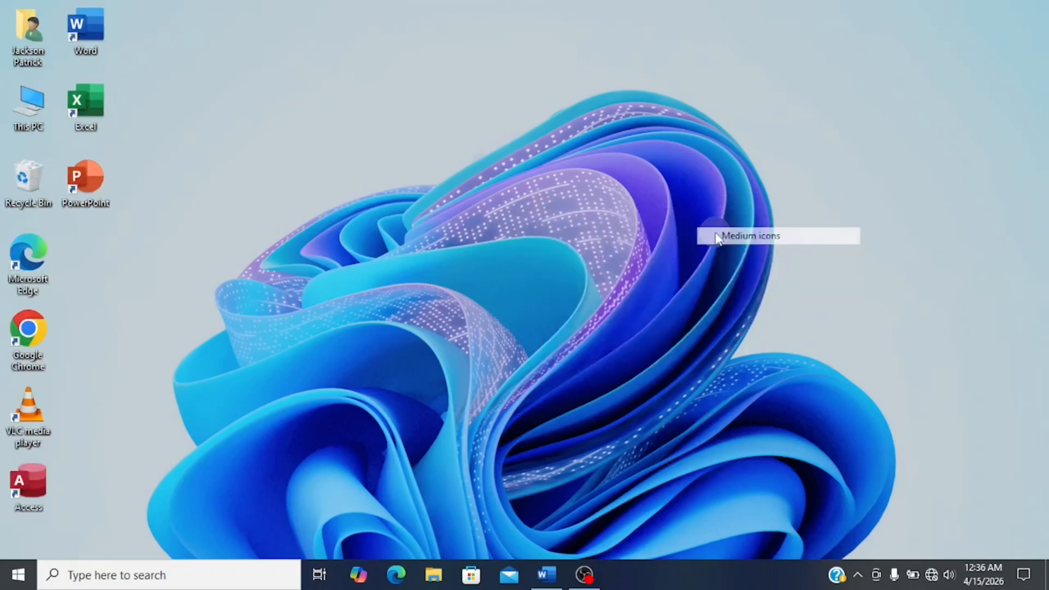
Step: Change the desktop icons to large size
right_click(504, 231)
mouse_move(648, 244)
left_click(686, 244)
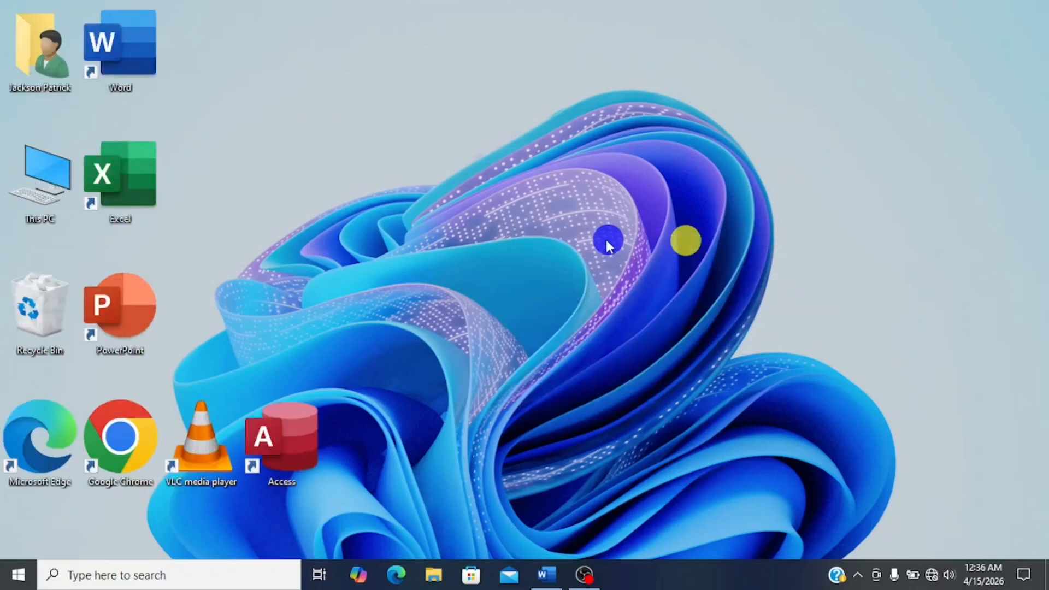
Step: Set the desktop icons to medium size and refresh the desktop
right_click(580, 237)
mouse_move(615, 251)
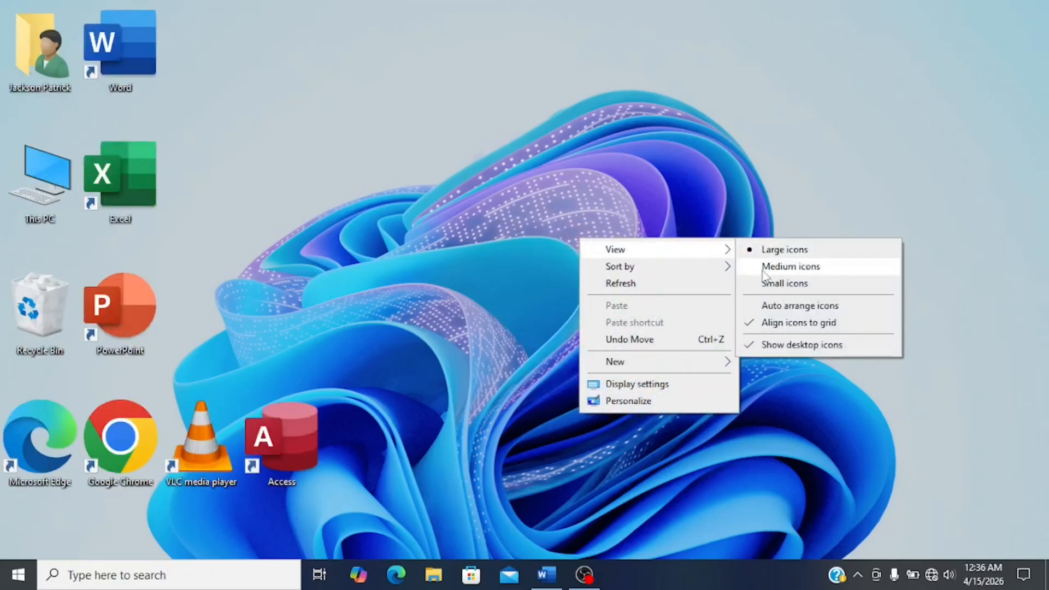
left_click(761, 268)
right_click(522, 238)
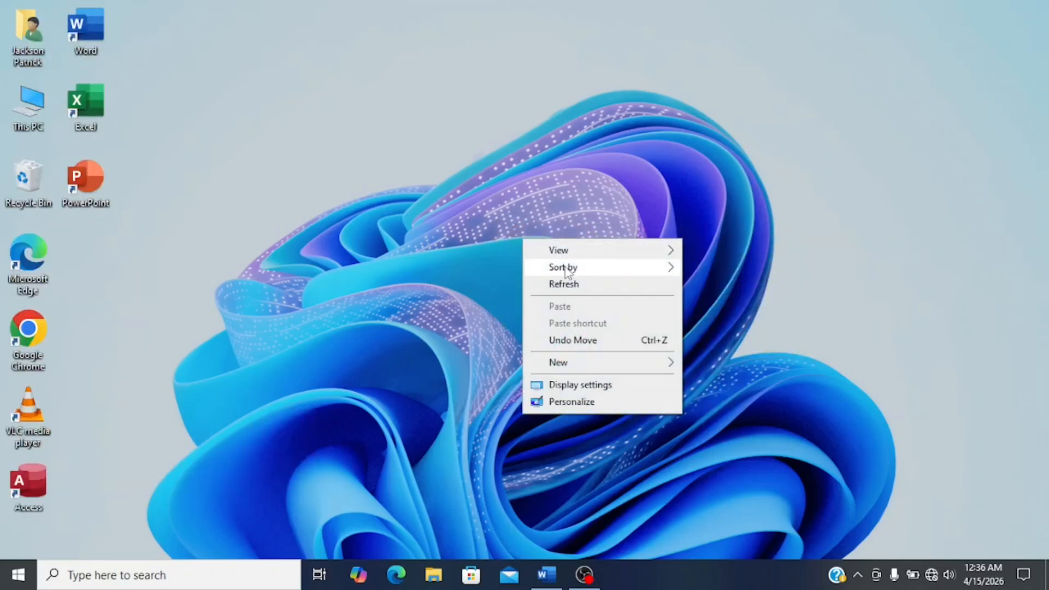
left_click(569, 286)
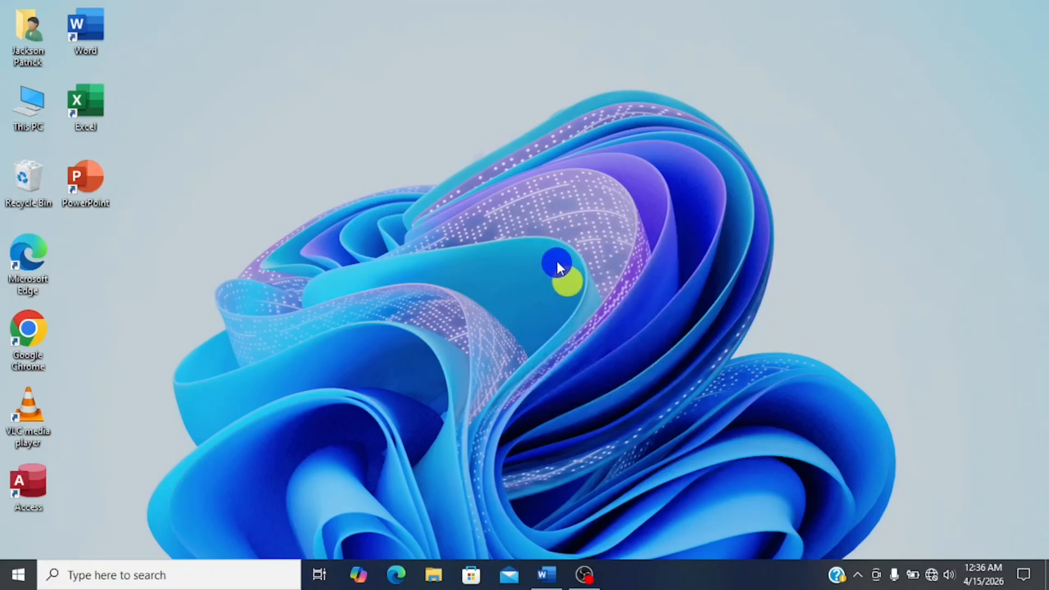
Step: Create a new folder on the desktop and name it "New"
right_click(557, 262)
mouse_move(587, 279)
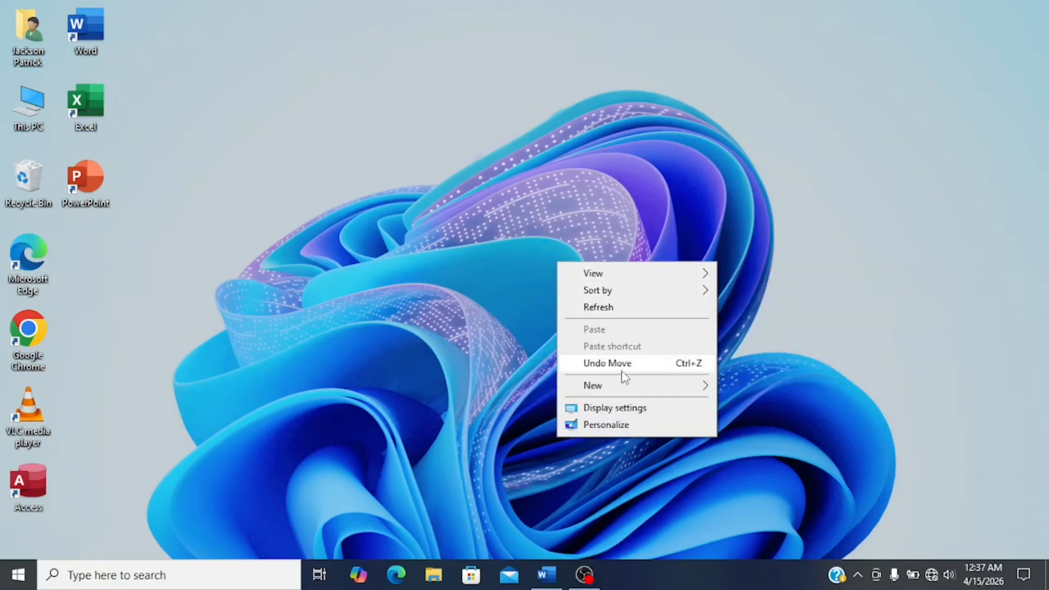
mouse_move(630, 390)
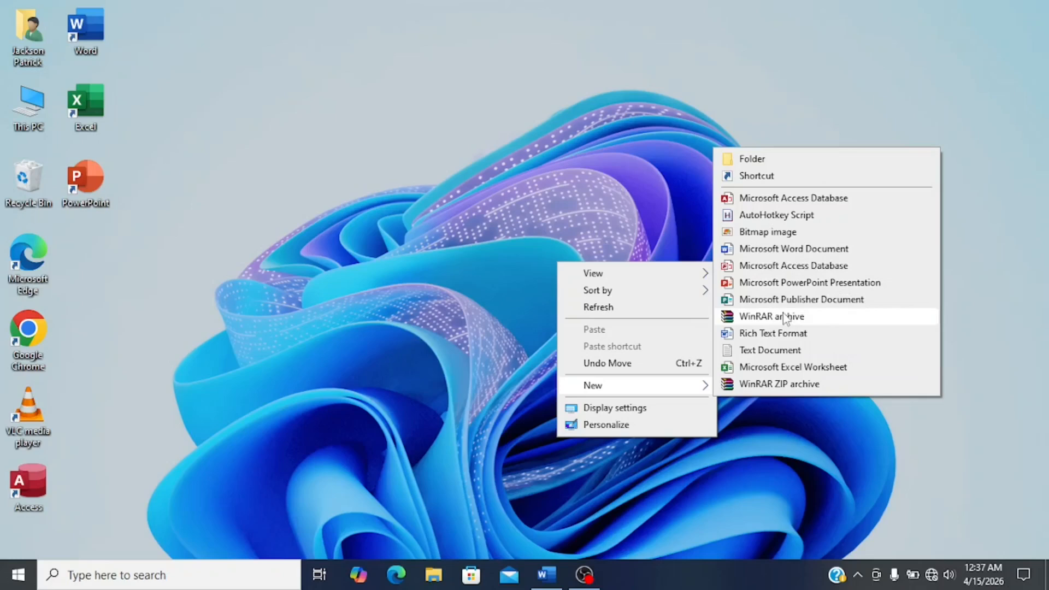
left_click(764, 160)
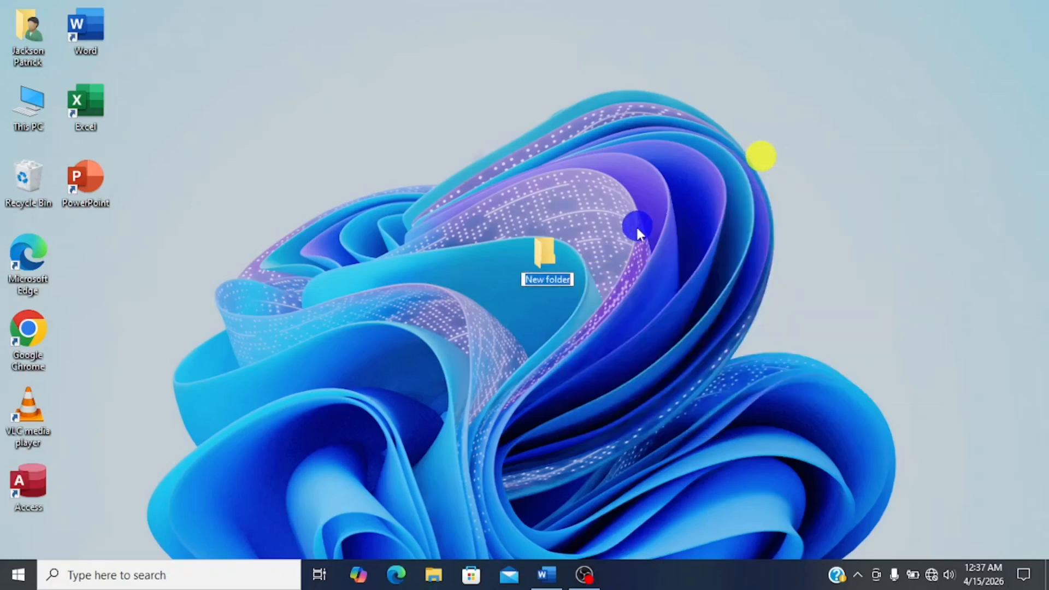
type("New")
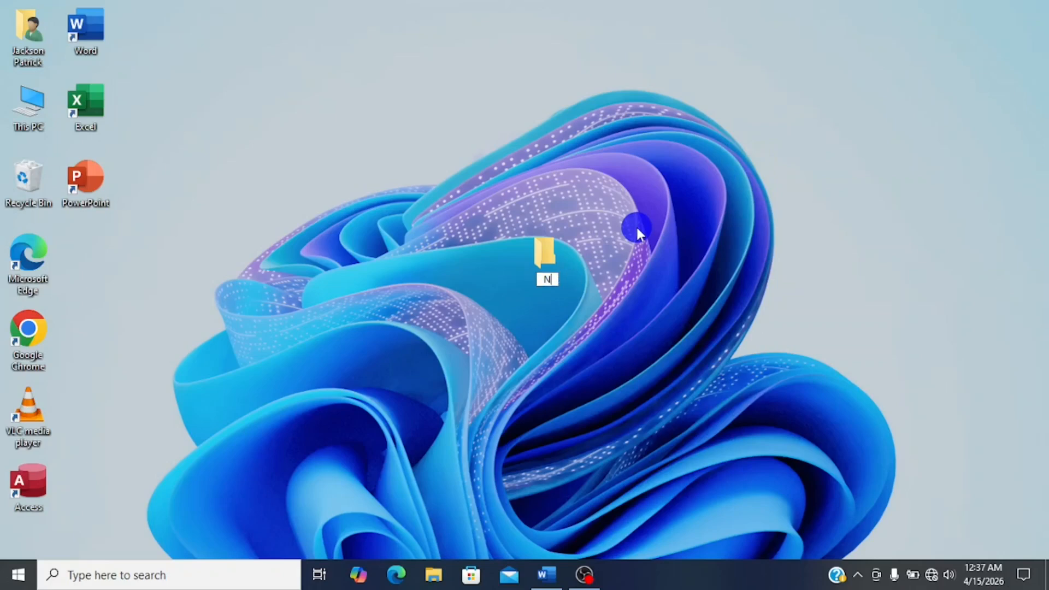
key("Return")
Step: Move the "New" folder into the second icon column, directly below PowerPoint, and deselect it
left_click_drag(544, 255, 142, 255)
left_click_drag(77, 240, 79, 243)
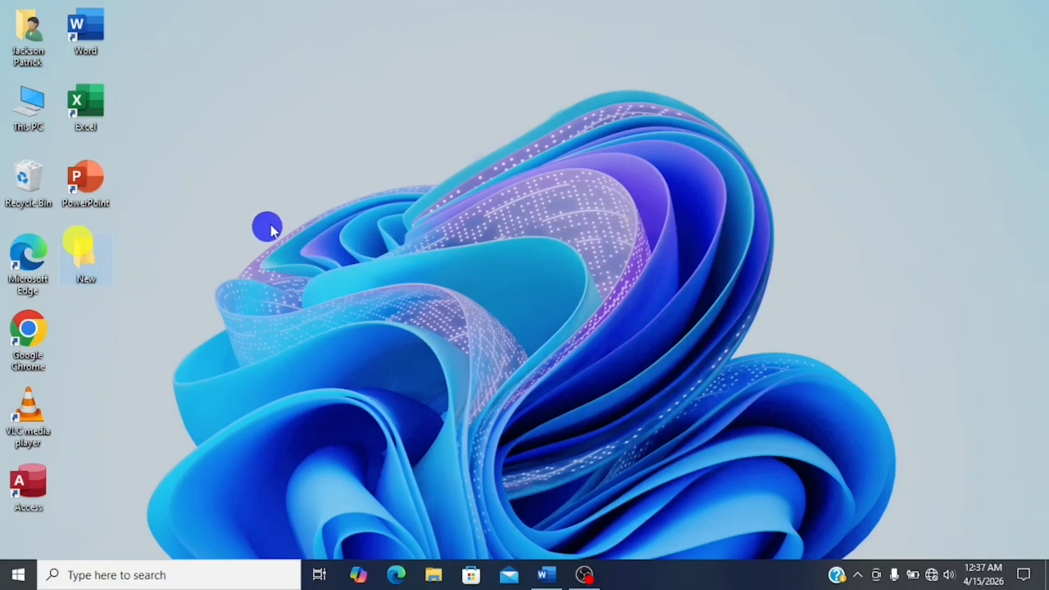
left_click(201, 232)
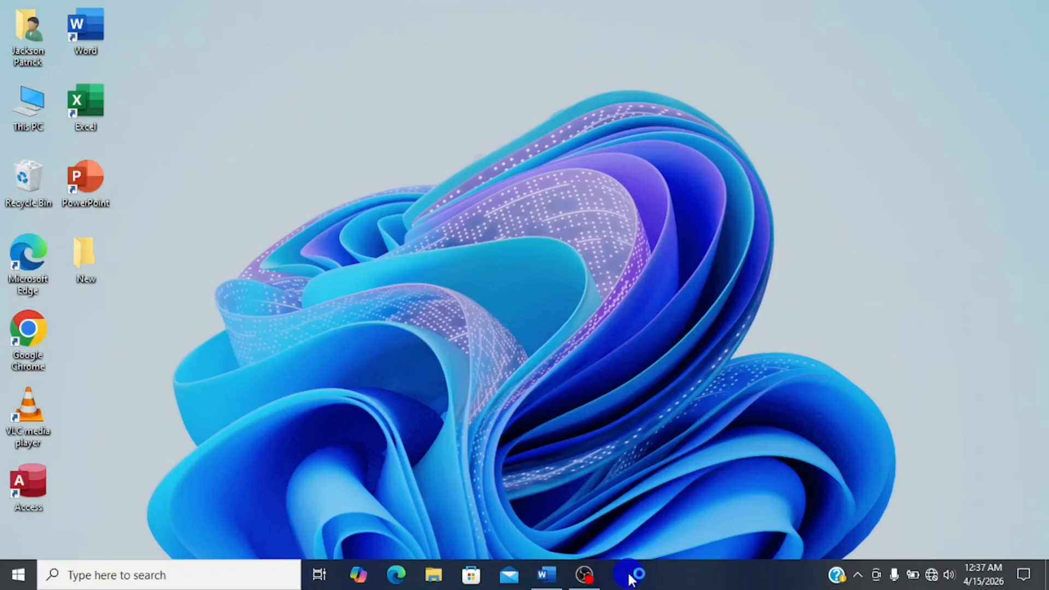
Step: Enlarge the taskbar area with Magnifier, return the zoom to 100% and close Magnifier
key("super+plus")
mouse_move(584, 575)
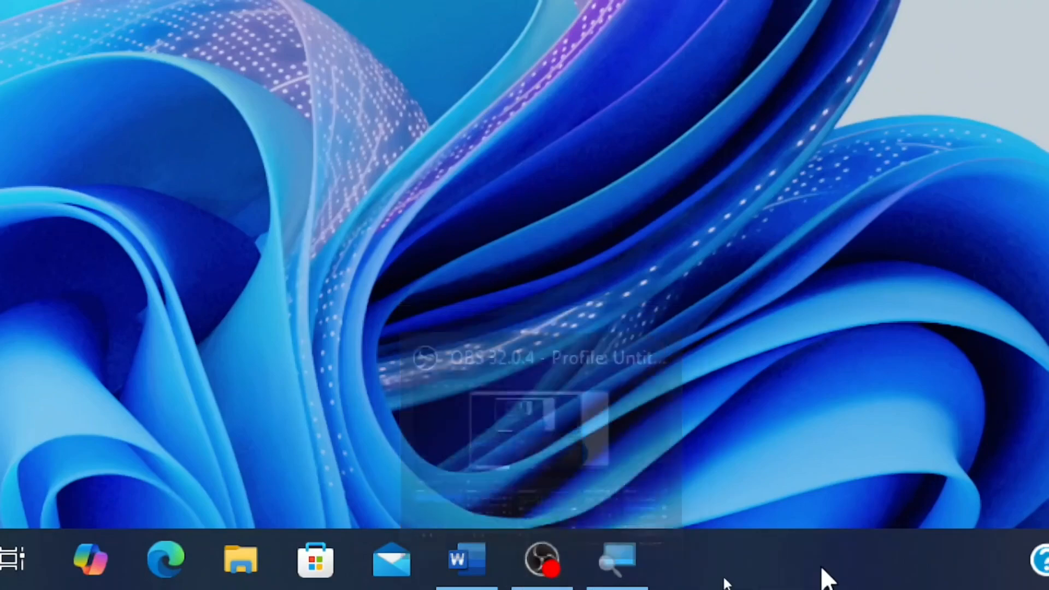
key("super+minus")
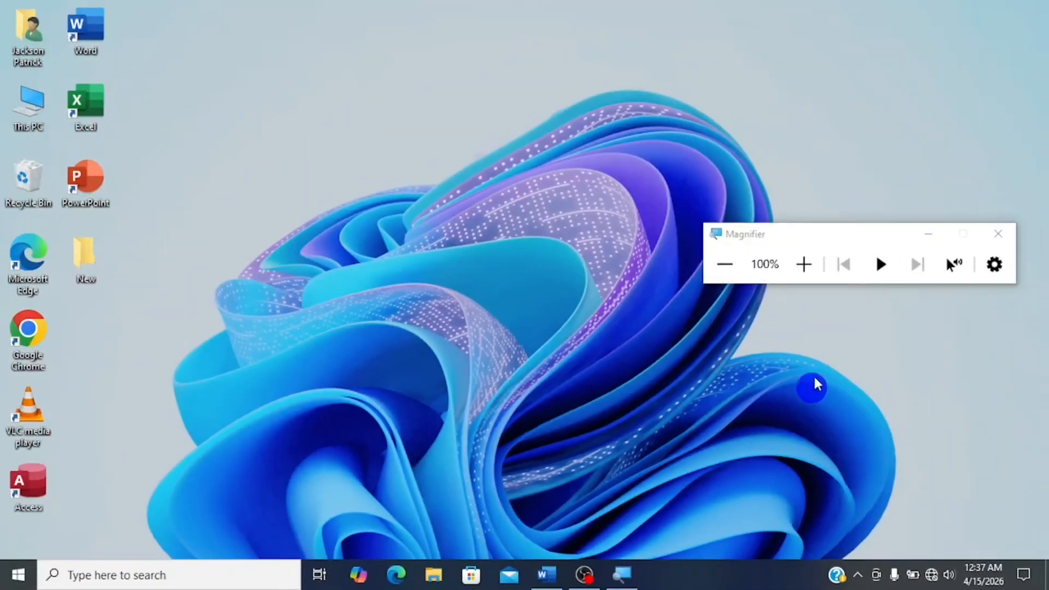
left_click(1000, 233)
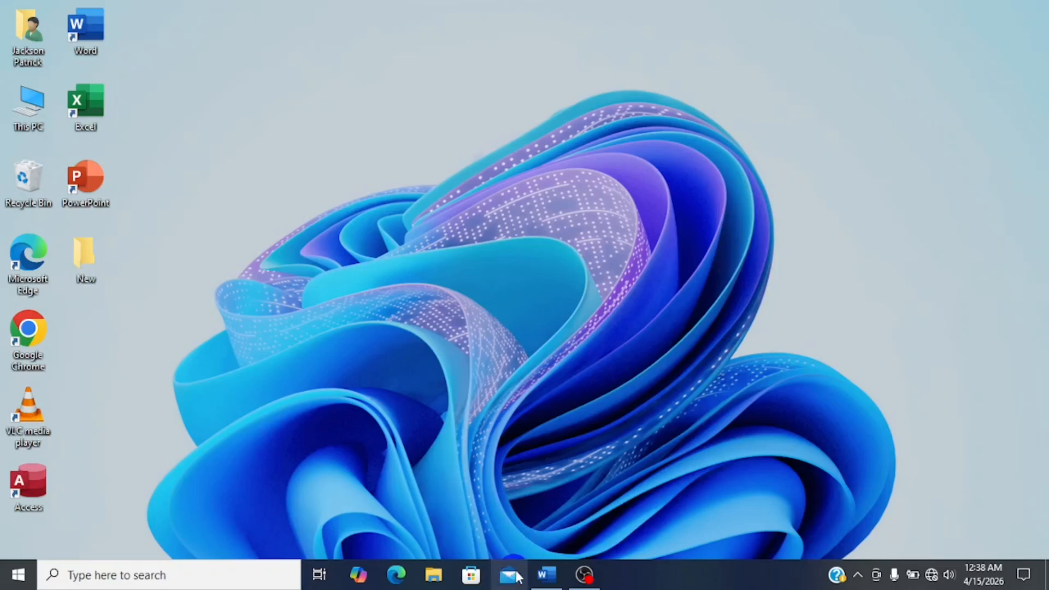
Step: View the taskbar options of the running OBS Studio and the hidden notification area icons, closing each
right_click(585, 579)
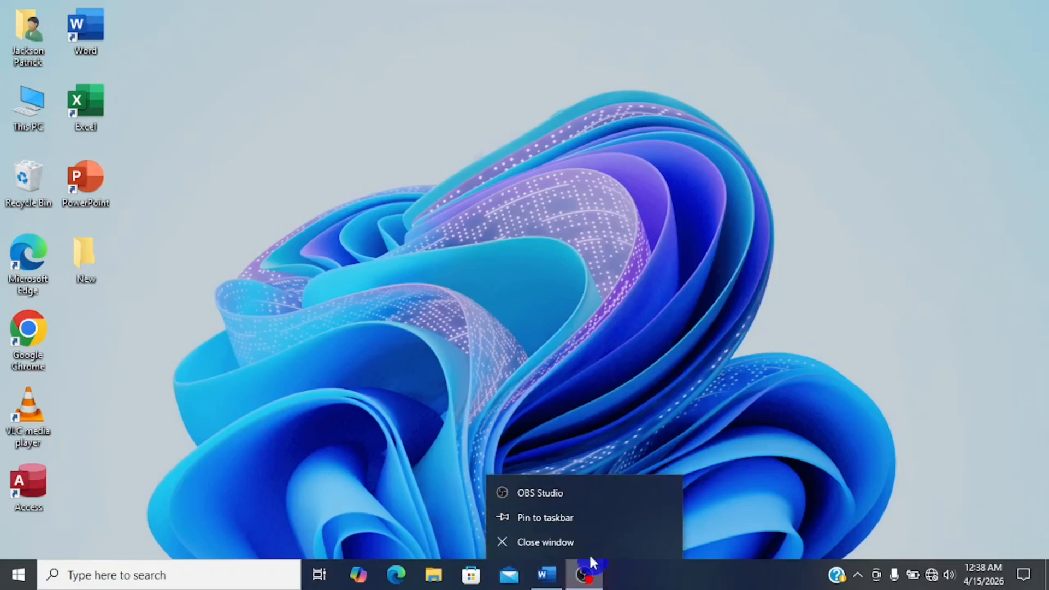
left_click(642, 576)
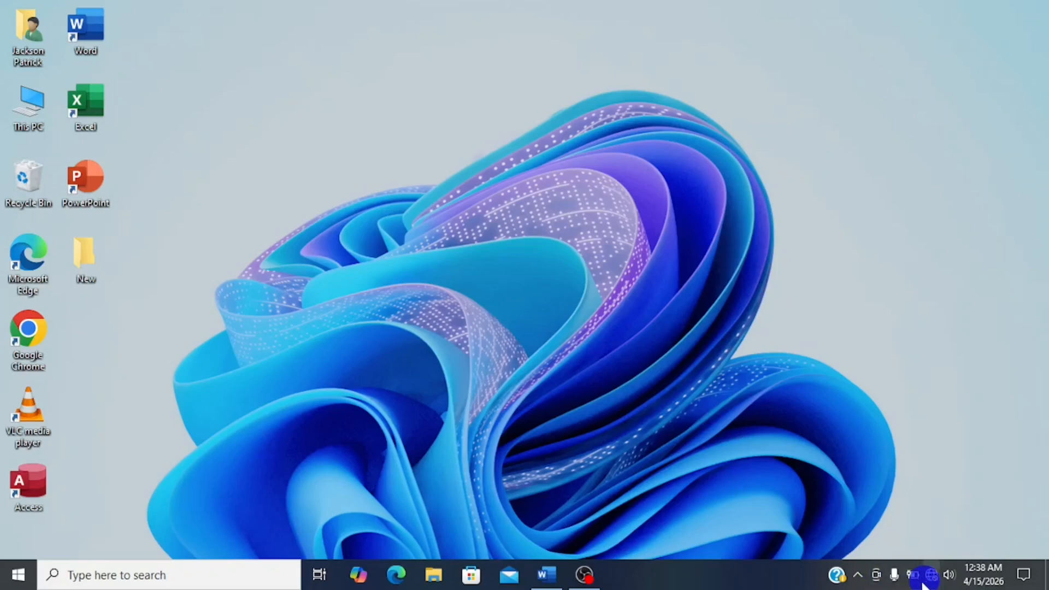
left_click(857, 574)
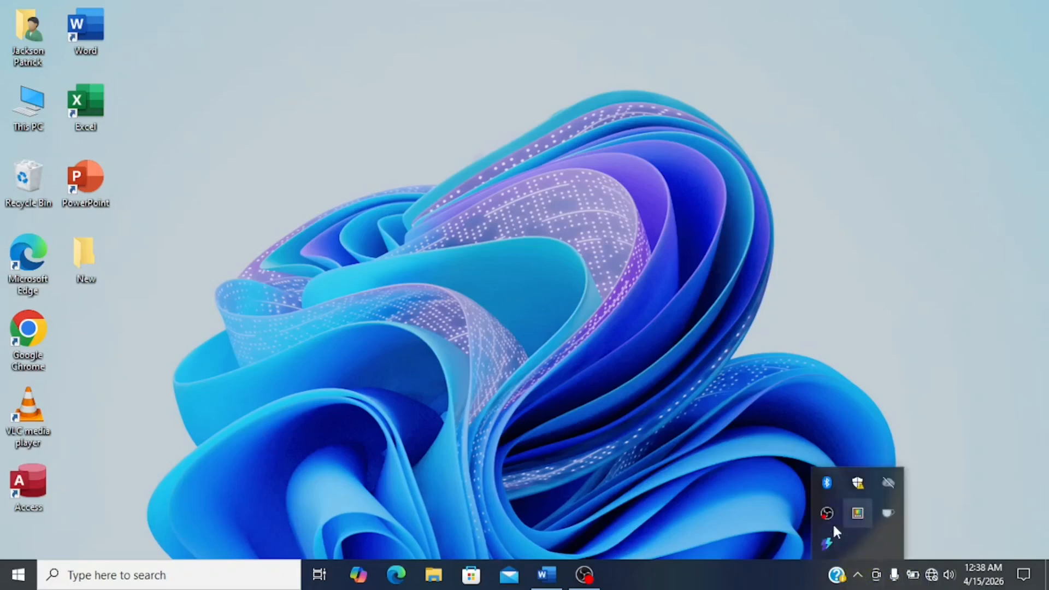
left_click(782, 565)
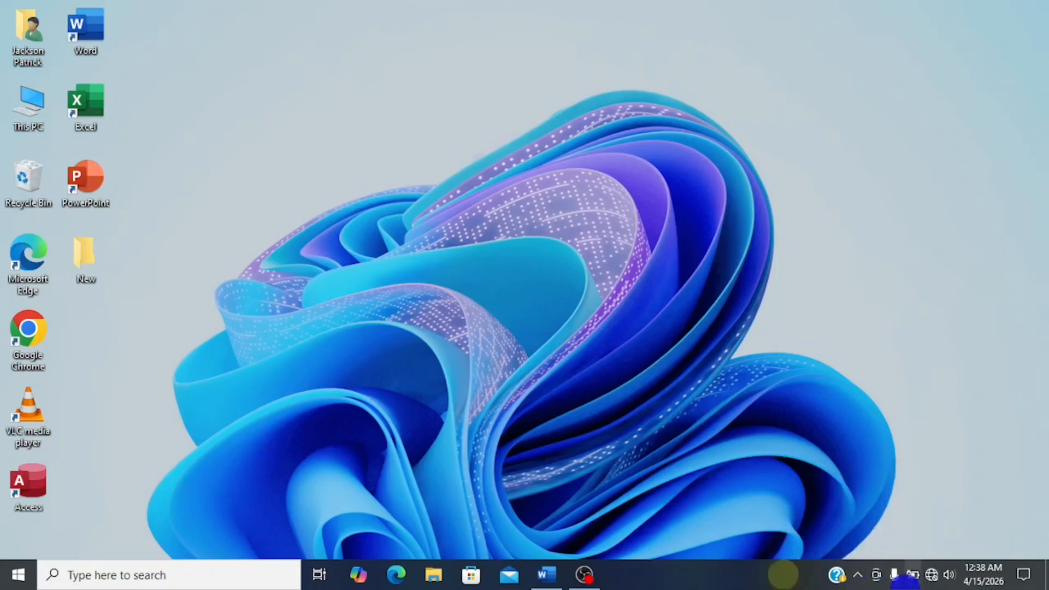
Step: View the Wi-Fi network options and the Windows search pane, closing each without changing anything
left_click(931, 579)
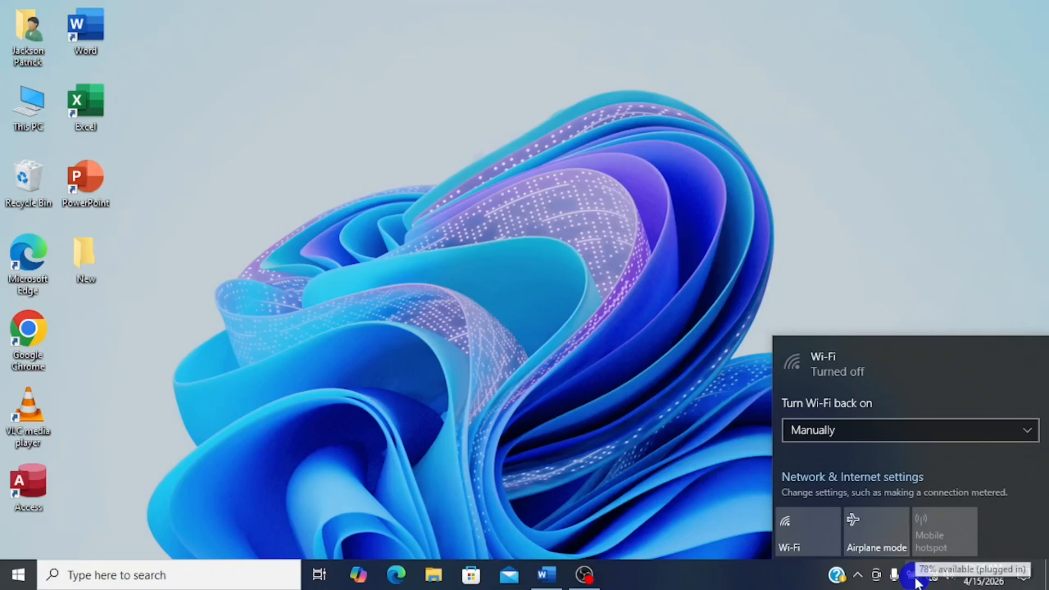
left_click(693, 559)
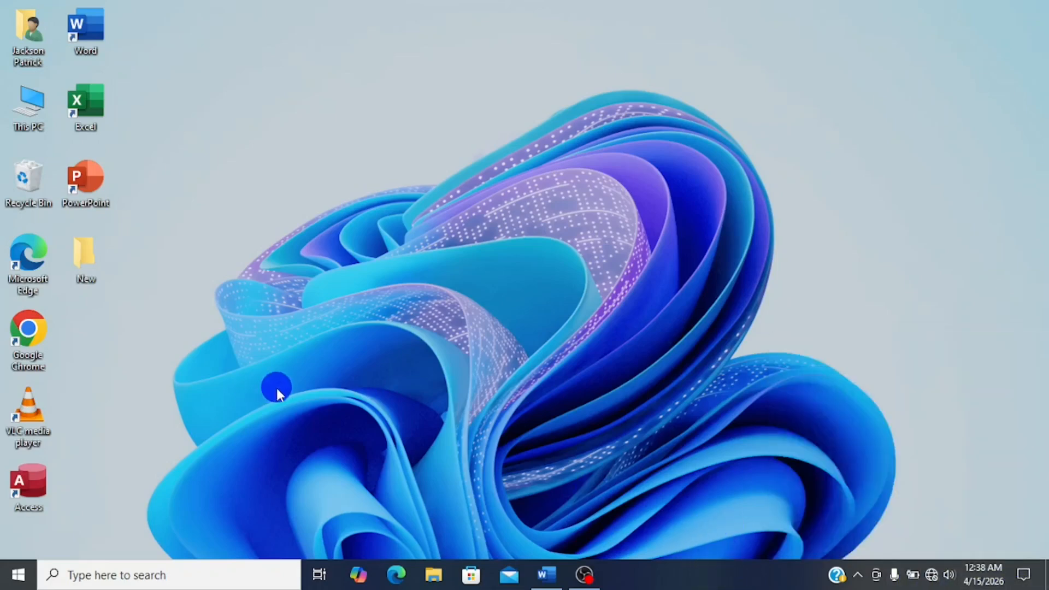
left_click(151, 573)
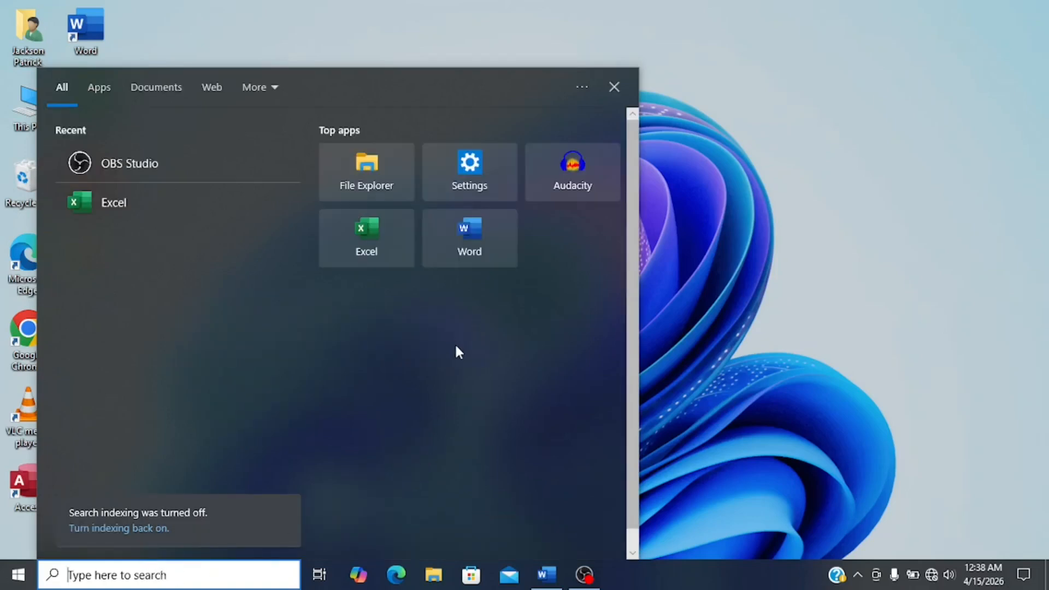
left_click(612, 80)
Step: Open Start and browse the alphabetical list of installed apps down to its end and back up
left_click(10, 579)
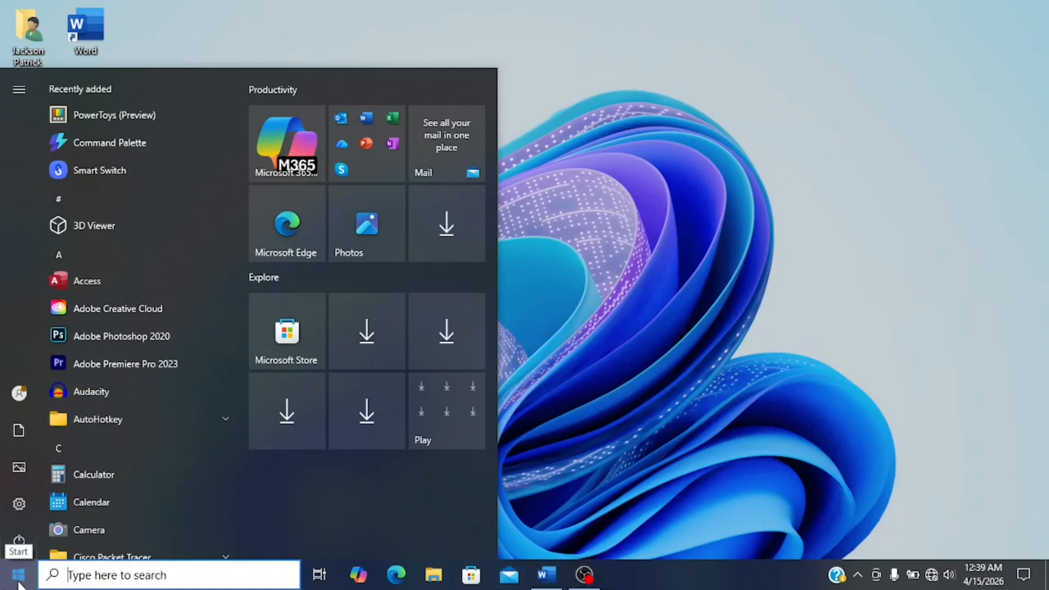
scroll(138, 252, "down", 1)
scroll(136, 246, "down", 20)
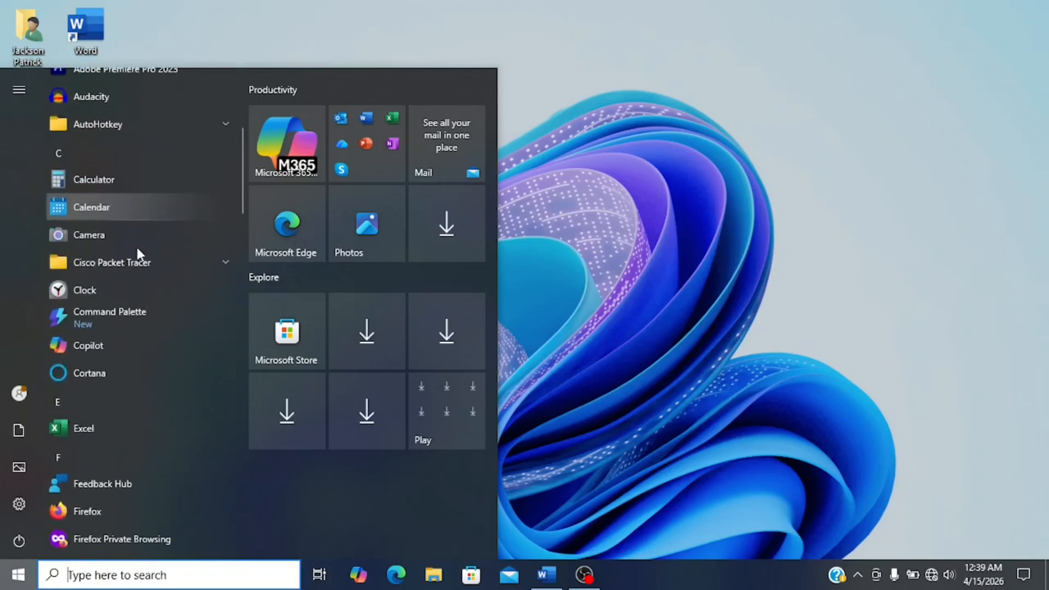
scroll(137, 251, "down", 20)
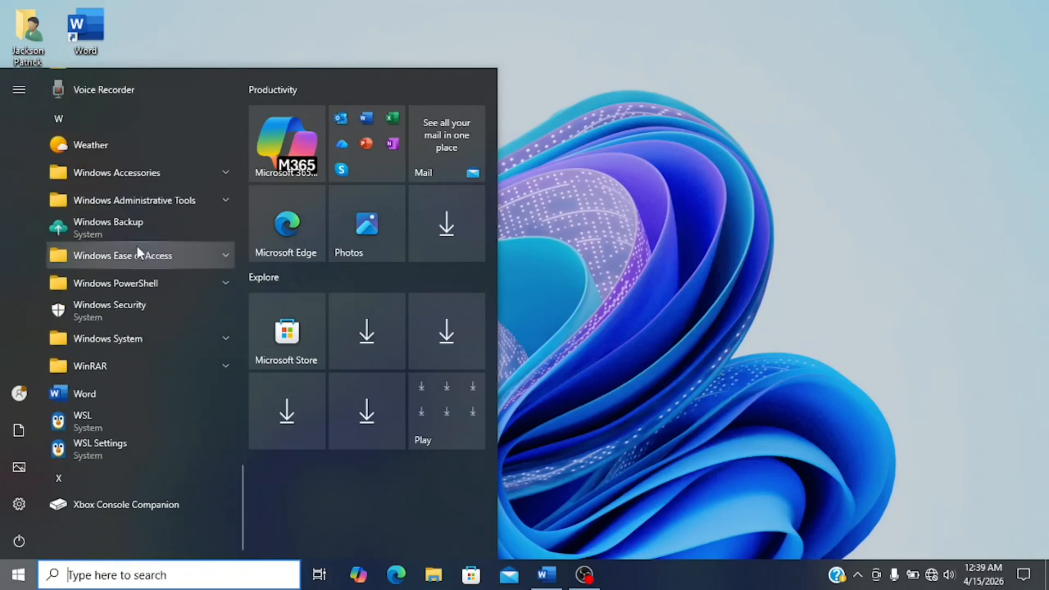
scroll(138, 249, "up", 20)
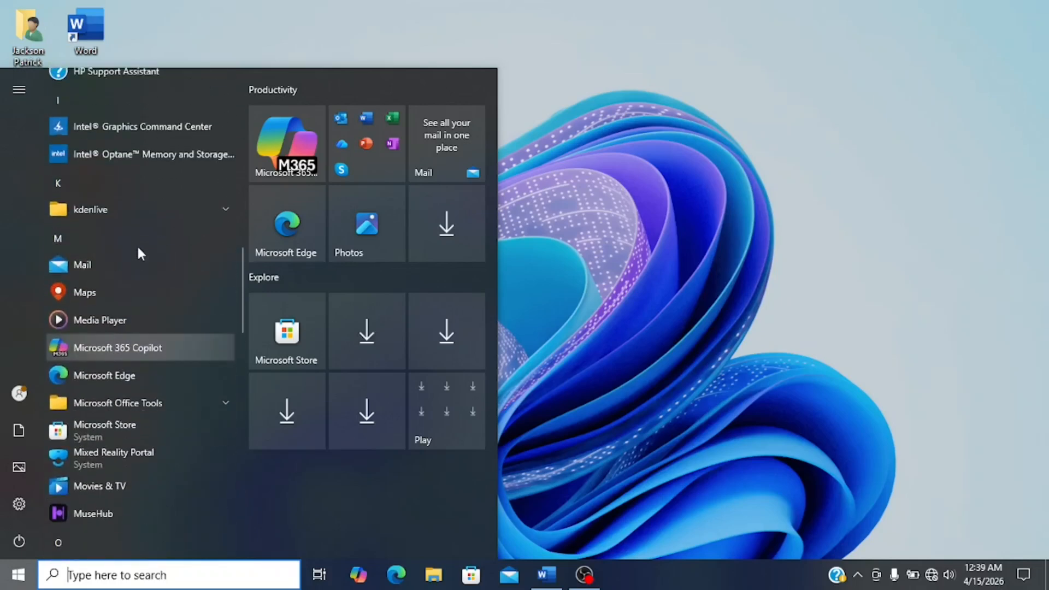
scroll(138, 253, "up", 3)
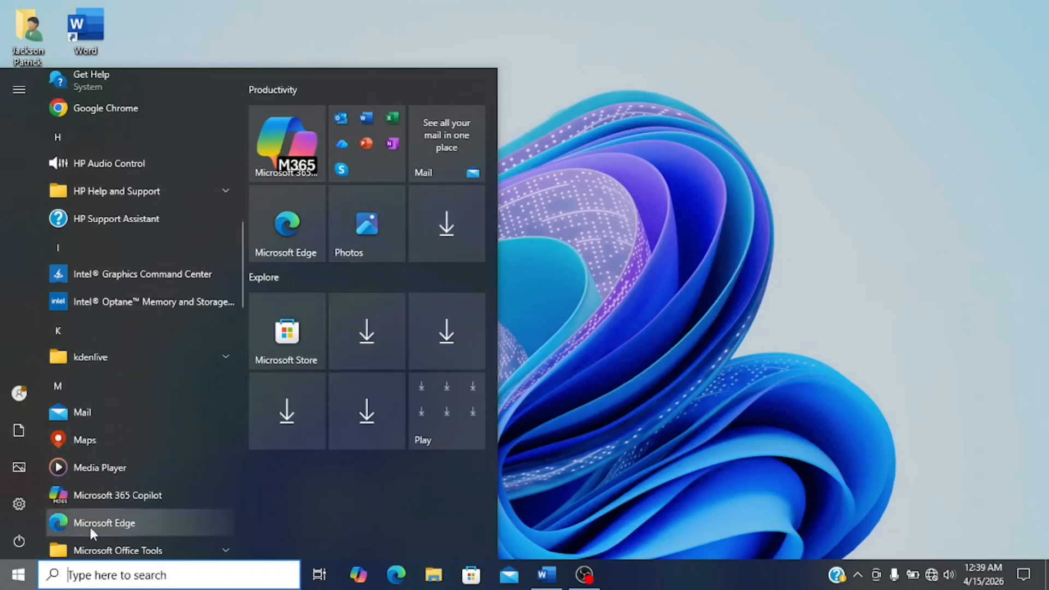
Step: View the user account options and the Power options in Start, and close Start without choosing any
mouse_move(13, 509)
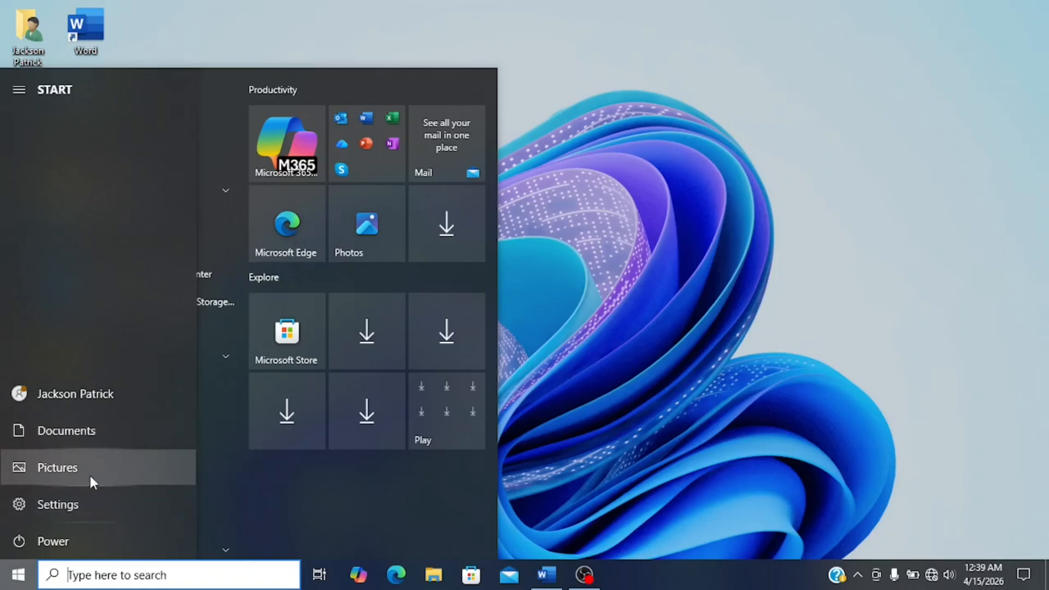
left_click(53, 399)
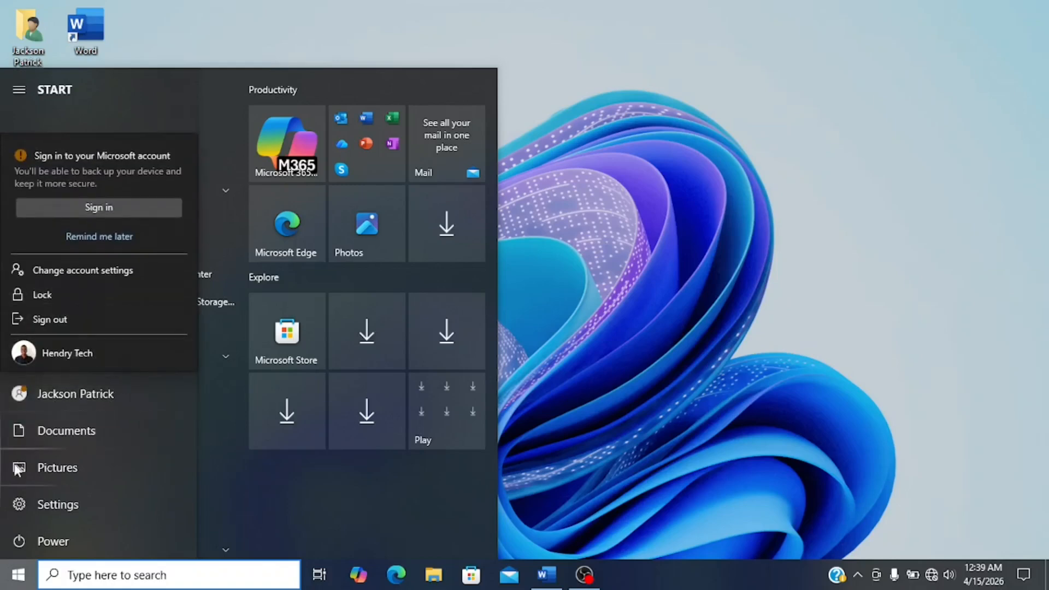
left_click(20, 546)
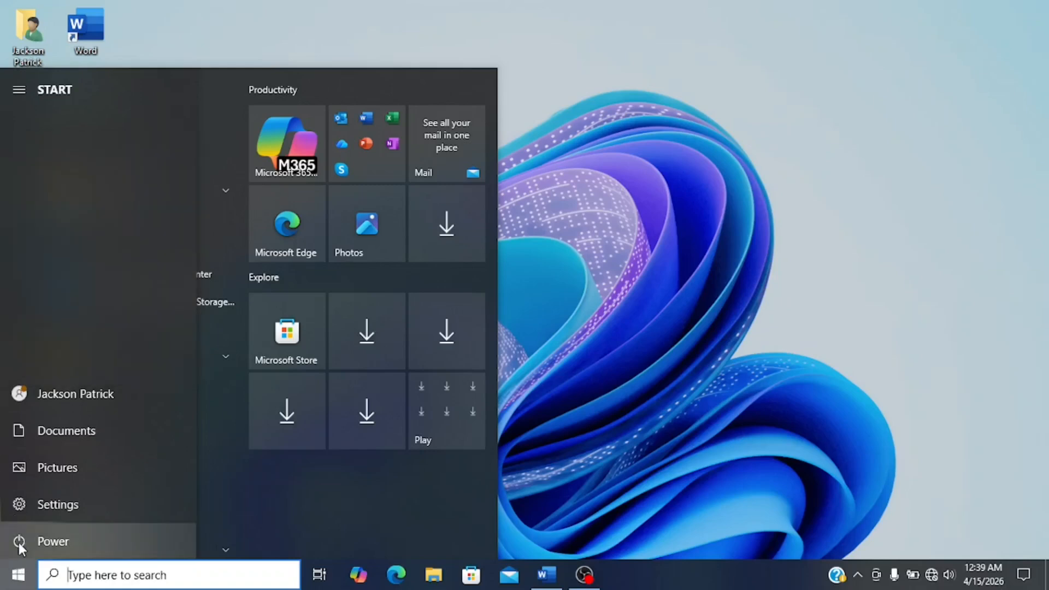
left_click(28, 542)
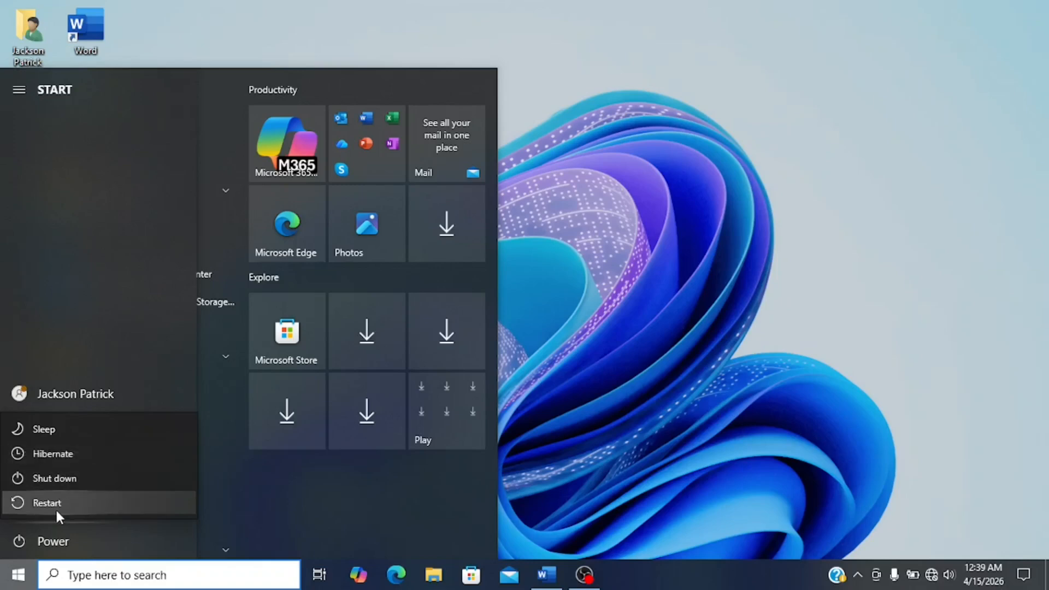
left_click(44, 540)
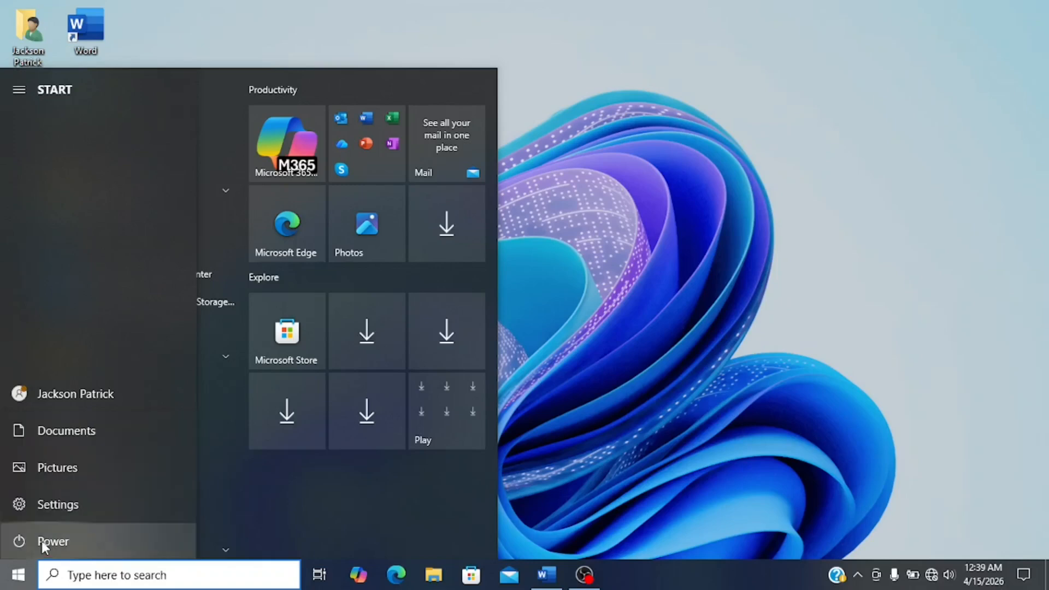
left_click(634, 480)
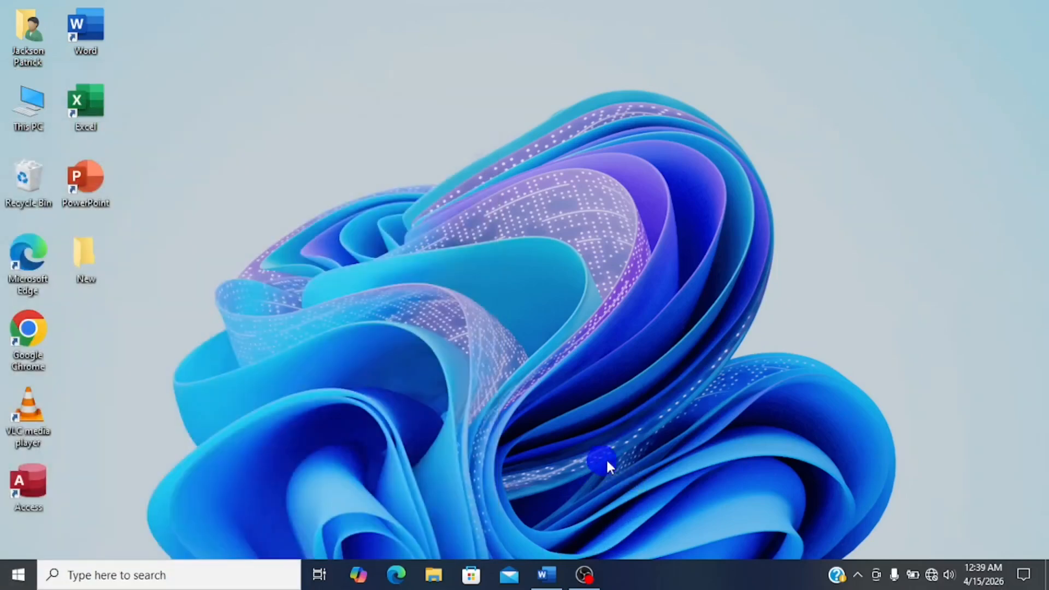